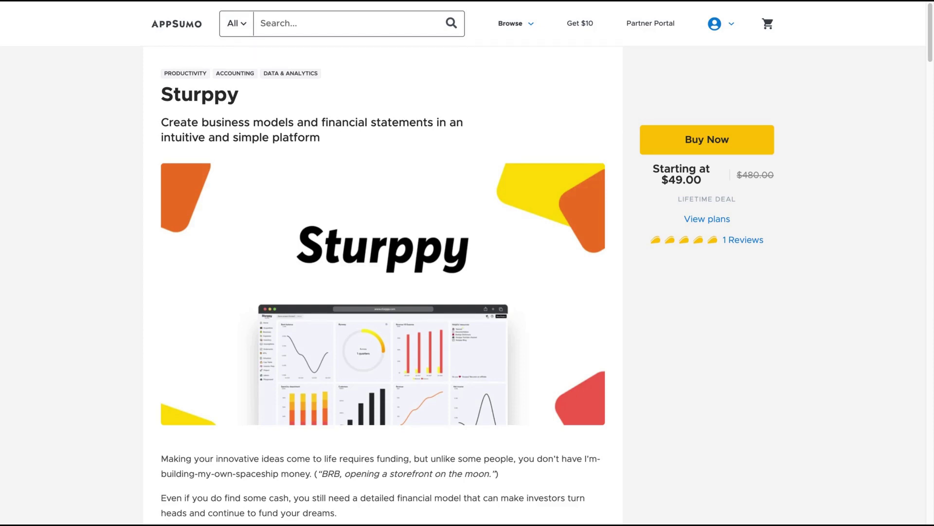
- Scroll the Sturppy deal page to show Deal Terms, included features and License Tier 1/2 prices
scroll(628, 192, down, 10)
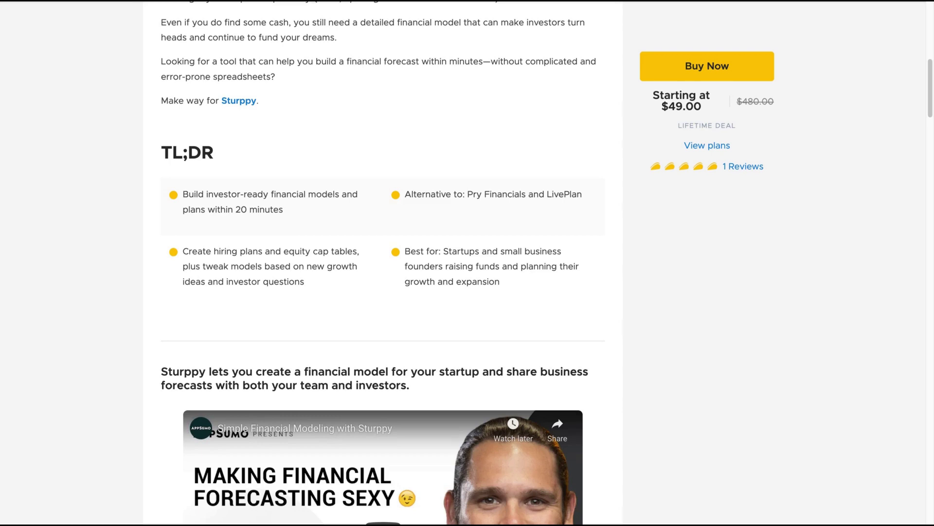
scroll(383, 263, up, 5)
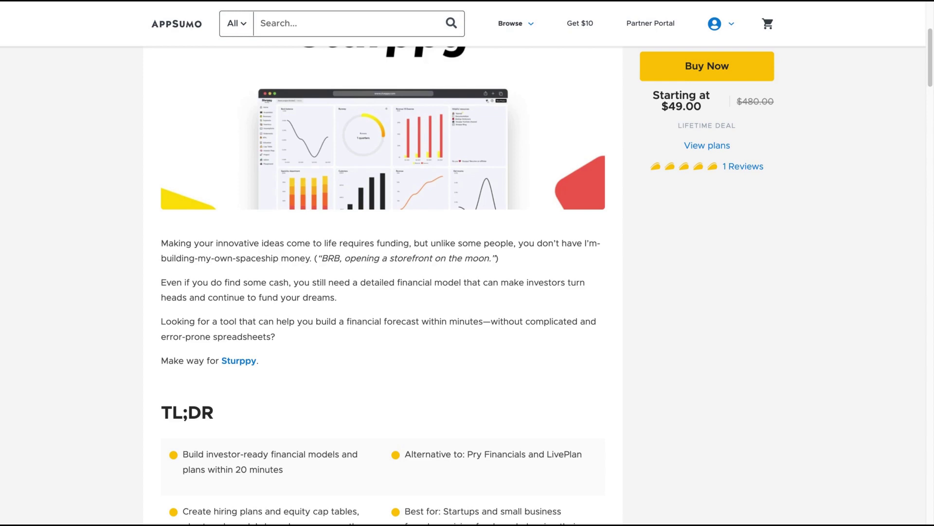
scroll(467, 263, up, 5)
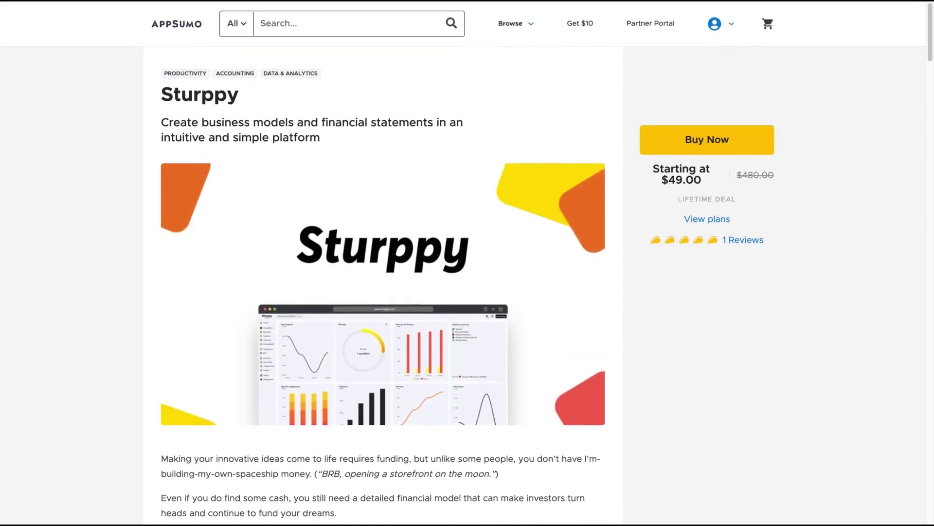
scroll(632, 261, down, 20)
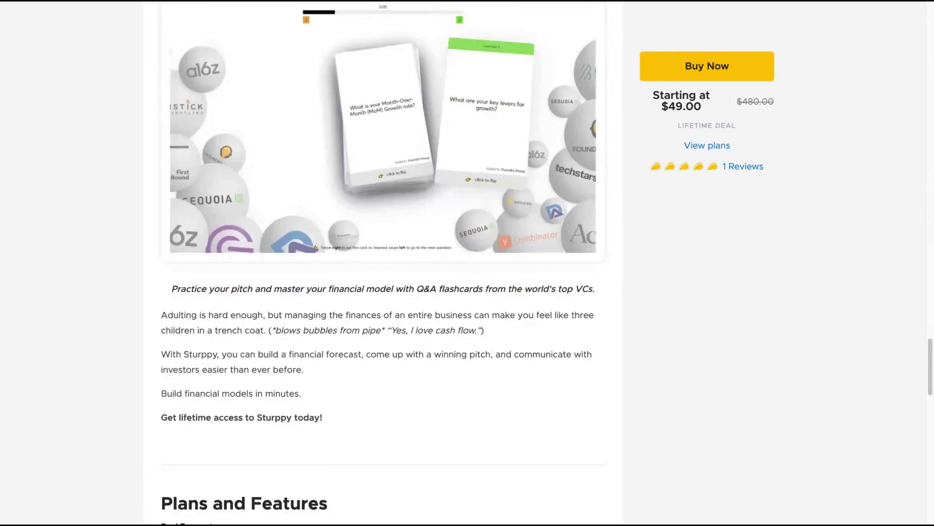
scroll(632, 261, down, 1)
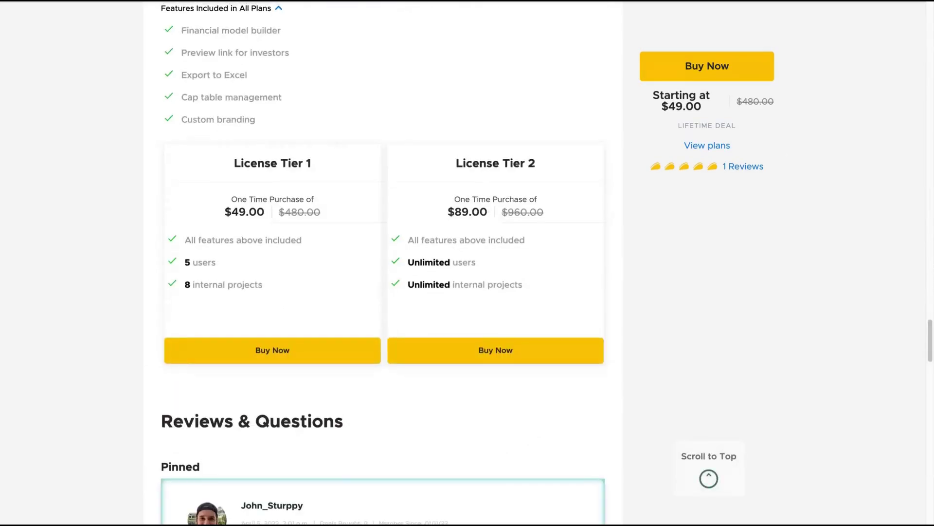
scroll(632, 261, up, 1)
scroll(383, 281, up, 4)
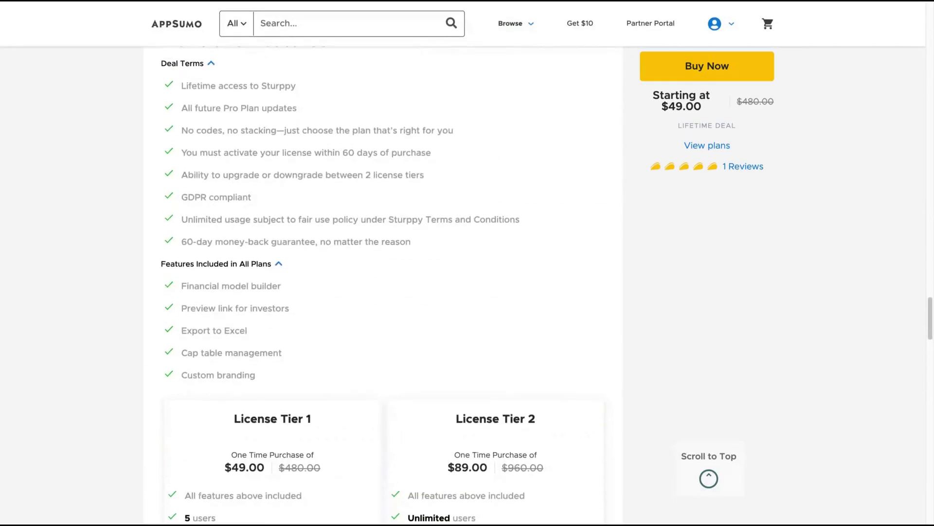
scroll(383, 280, down, 3)
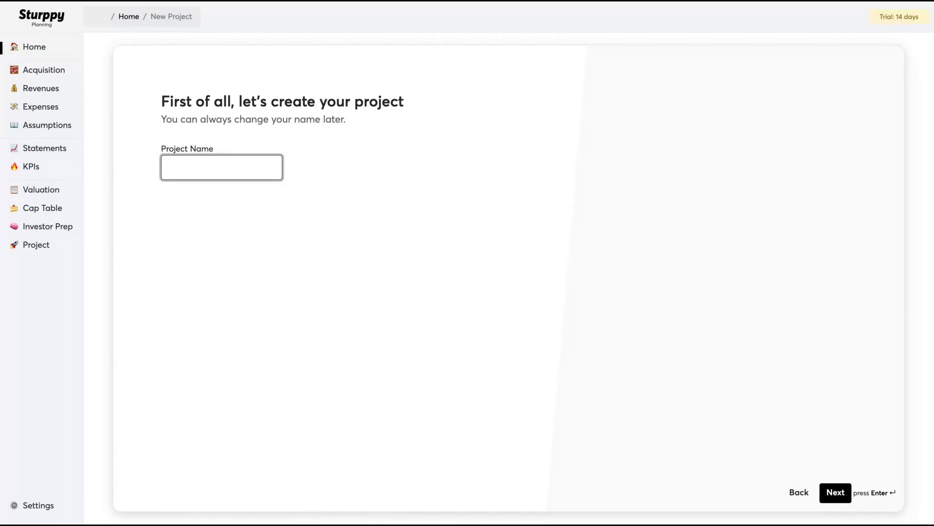
- Name the new project 'SEO Course', choose the Courses business model and finish creating it
text(SEO Cours)
key(Return)
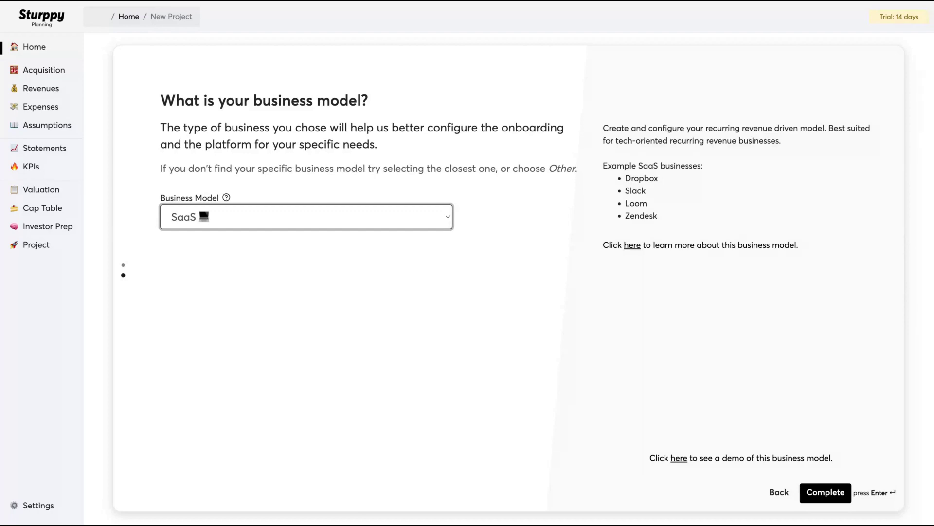
key(Down)
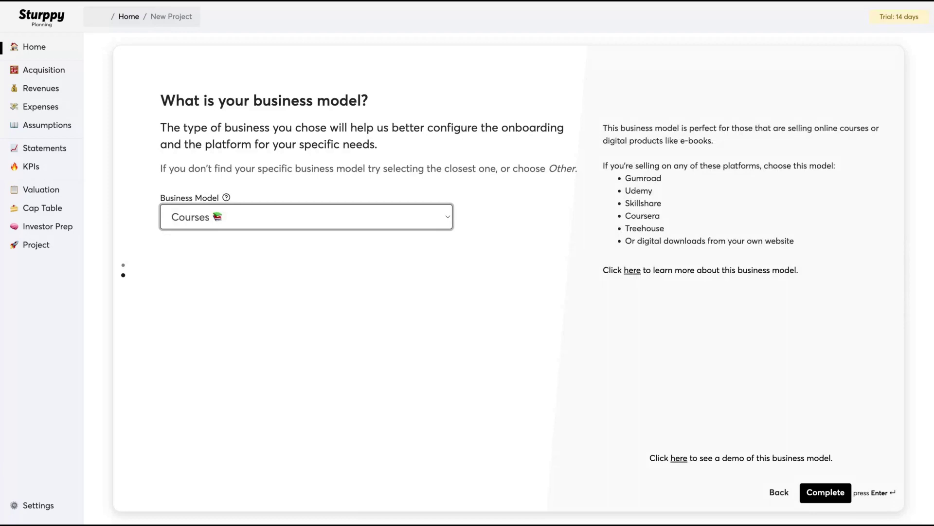
click(819, 491)
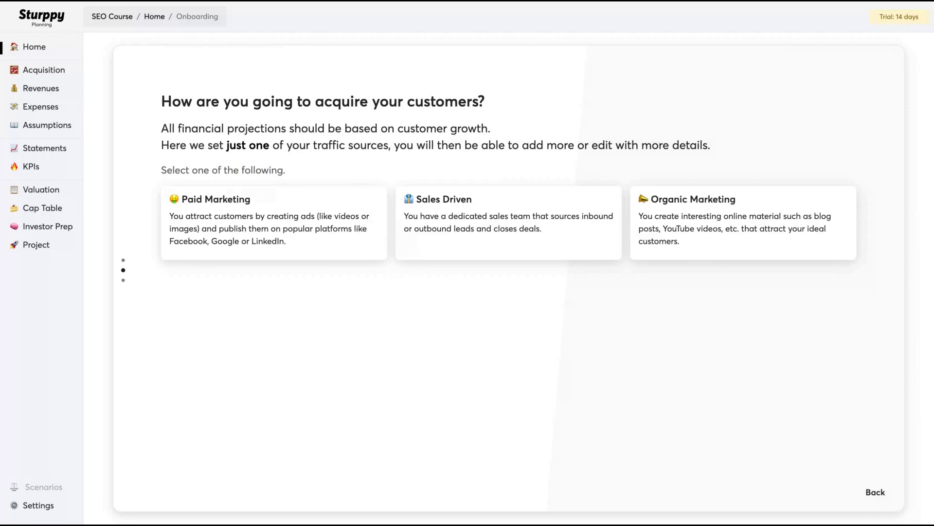
- Add Organic Marketing at 4,000 monthly visitors, with Jun-22 set to 40,002 and Sep-22 to 1,000
click(738, 240)
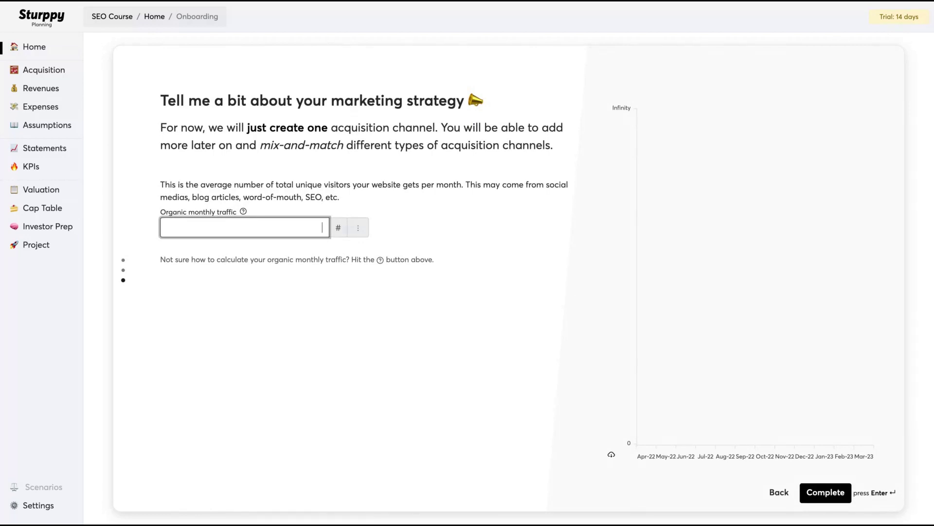
text(4000)
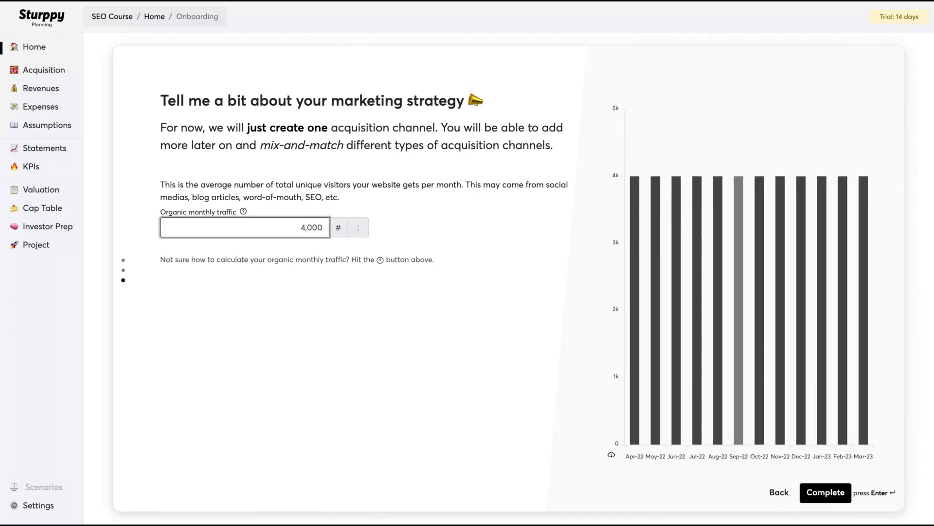
click(358, 227)
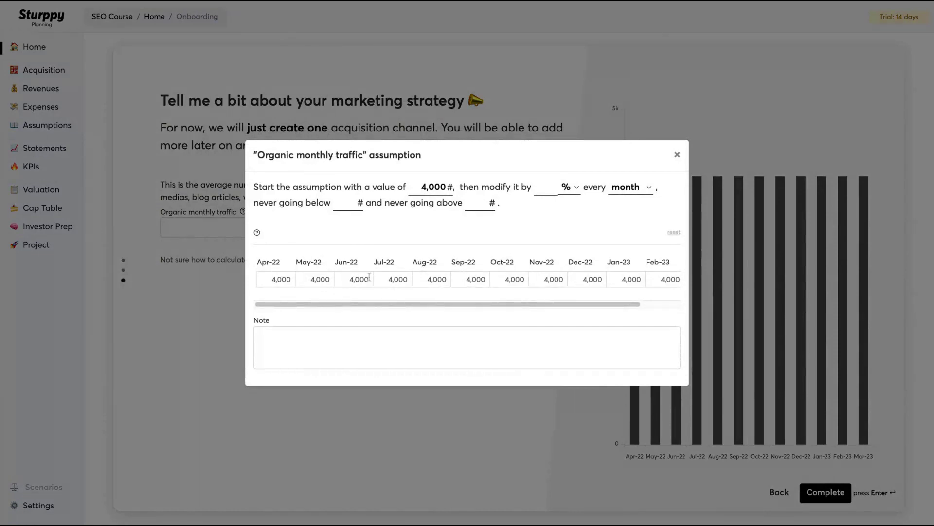
click(352, 280)
text(2)
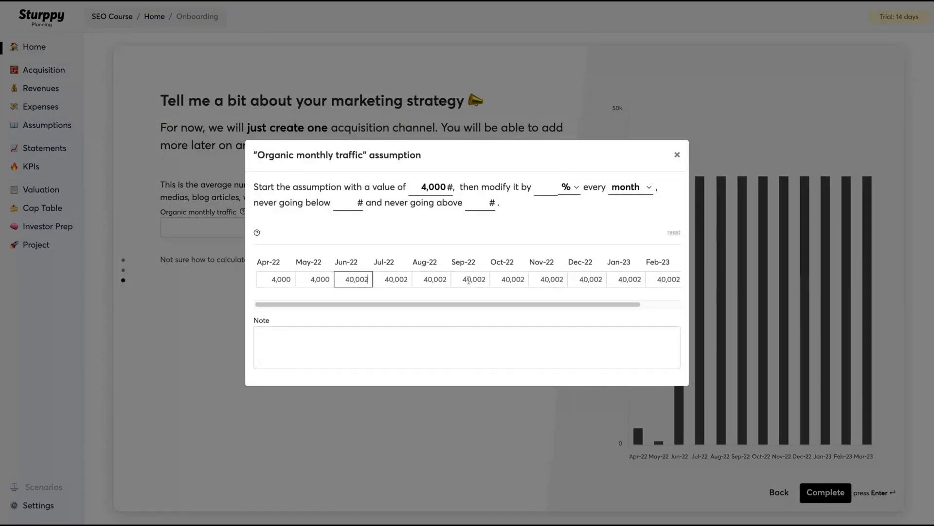
double_click(471, 280)
text(1000)
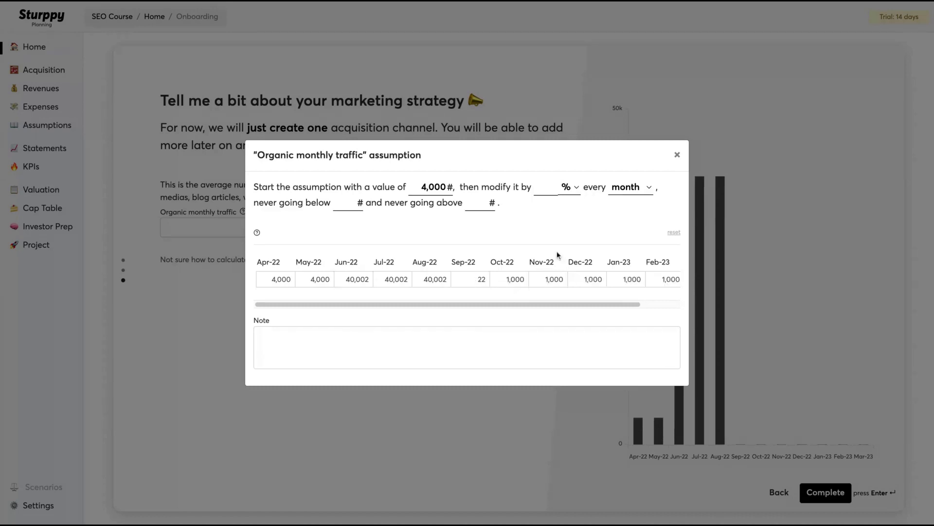
click(677, 155)
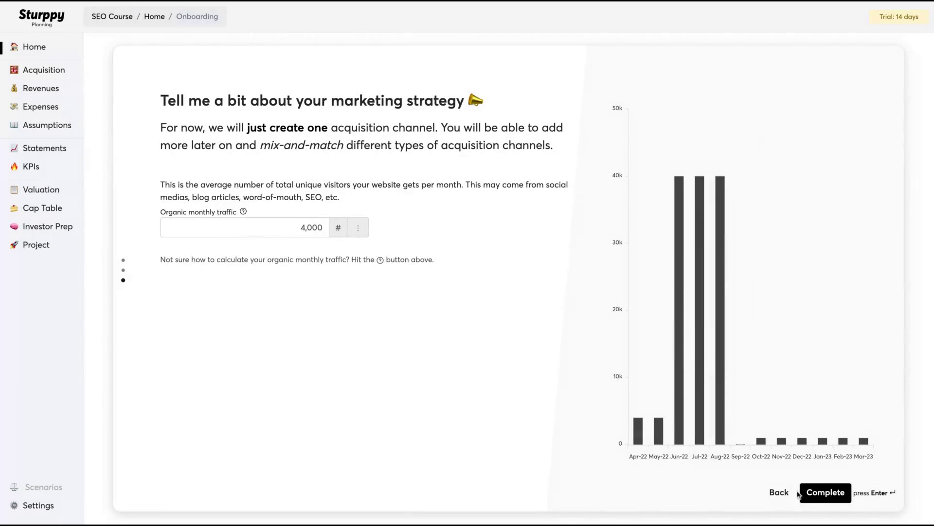
click(814, 493)
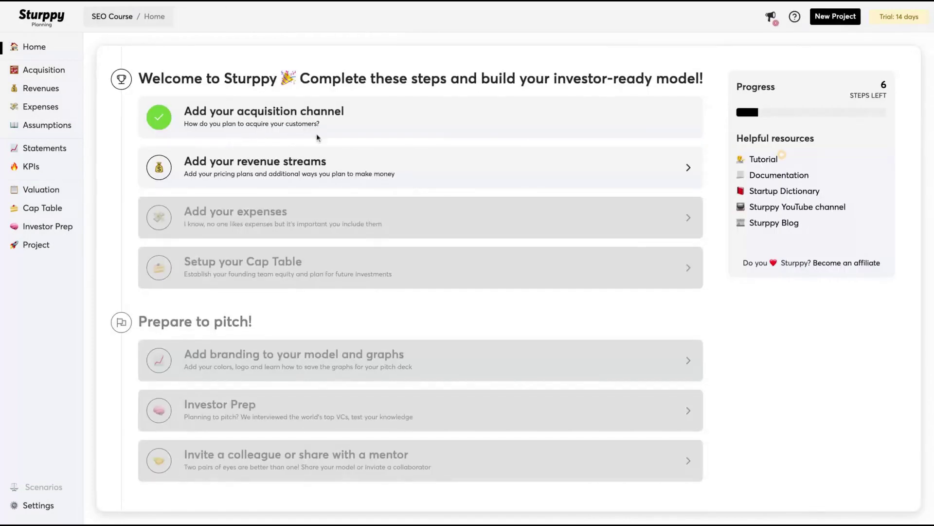
- Begin adding a revenue stream, skip the intro video, and ready the stream Name field
click(354, 177)
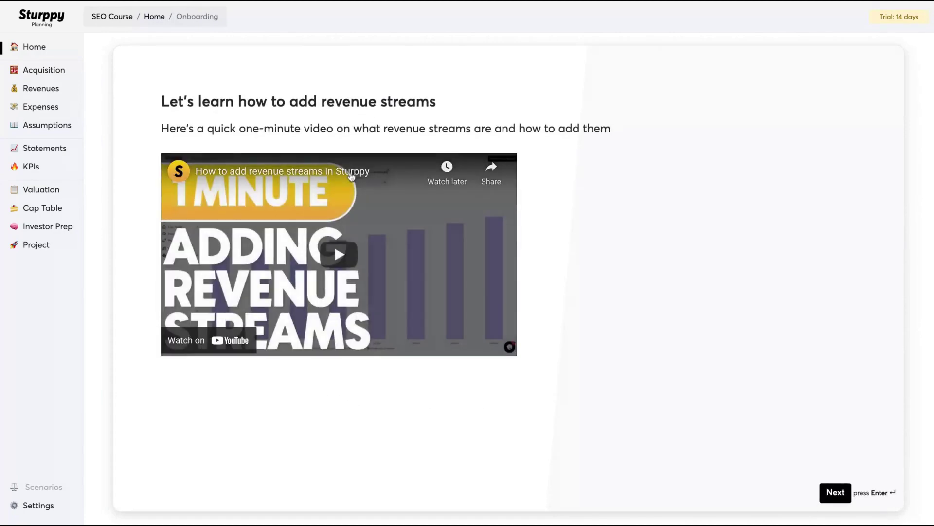
key(Return)
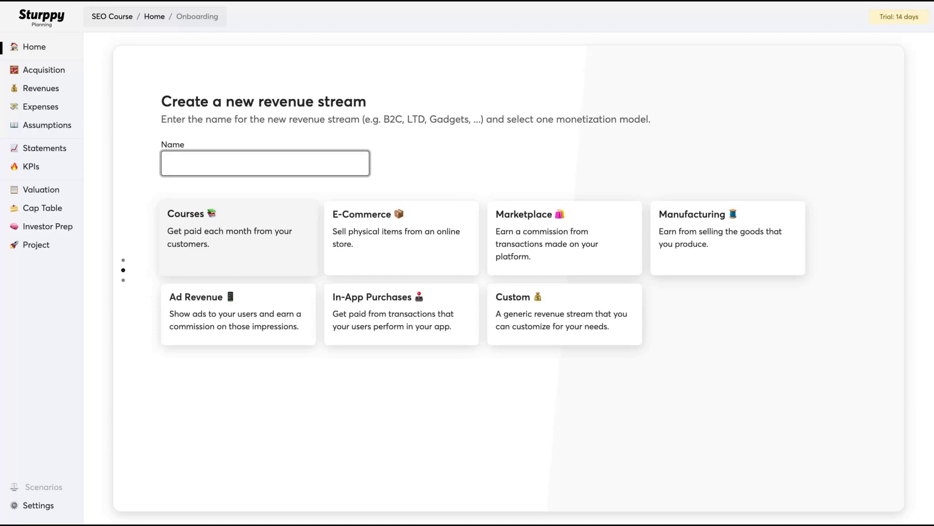
key(Tab)
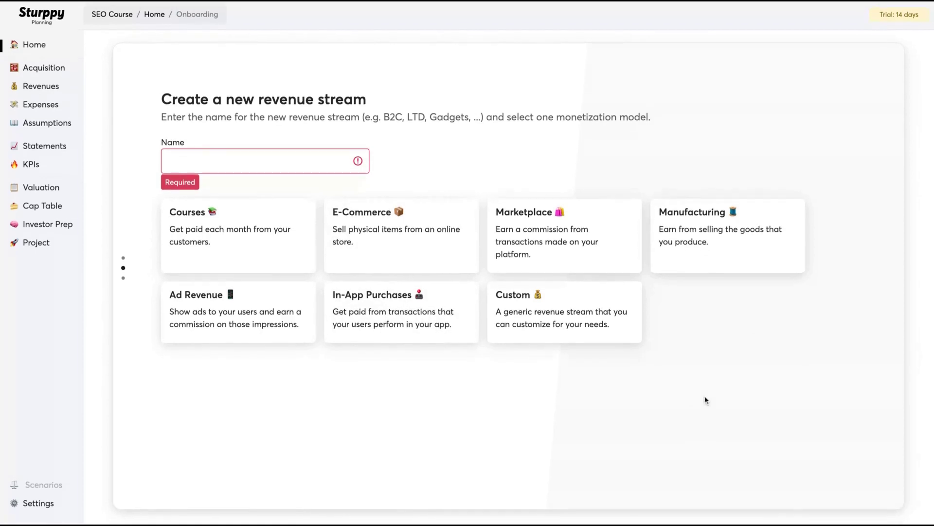
click(249, 165)
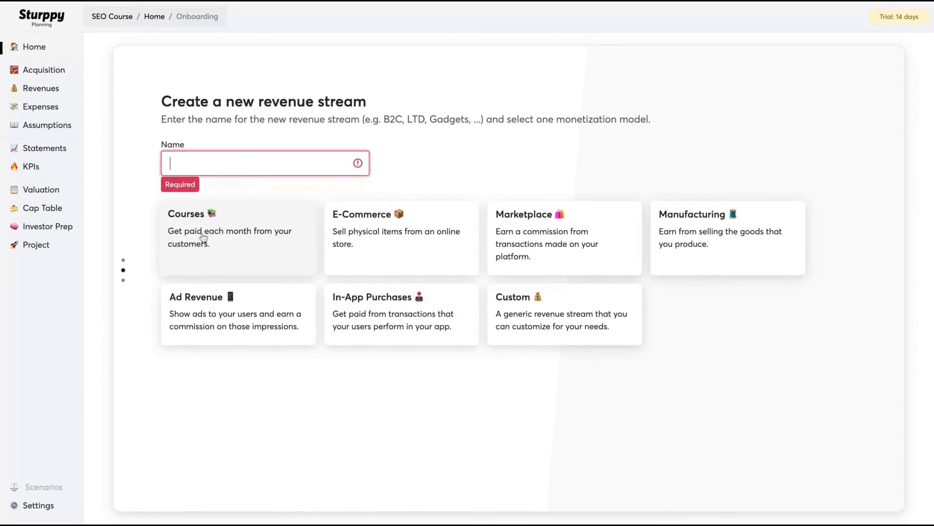
- Name the stream 'SEO Upsell Course' as a Courses model with 5% conversion and zero churn
text(SEO Upsell Course)
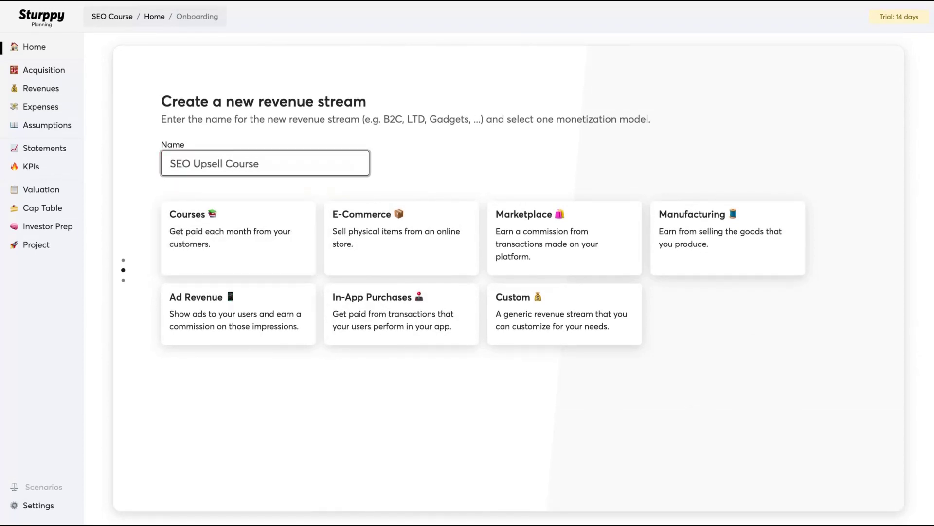
click(238, 238)
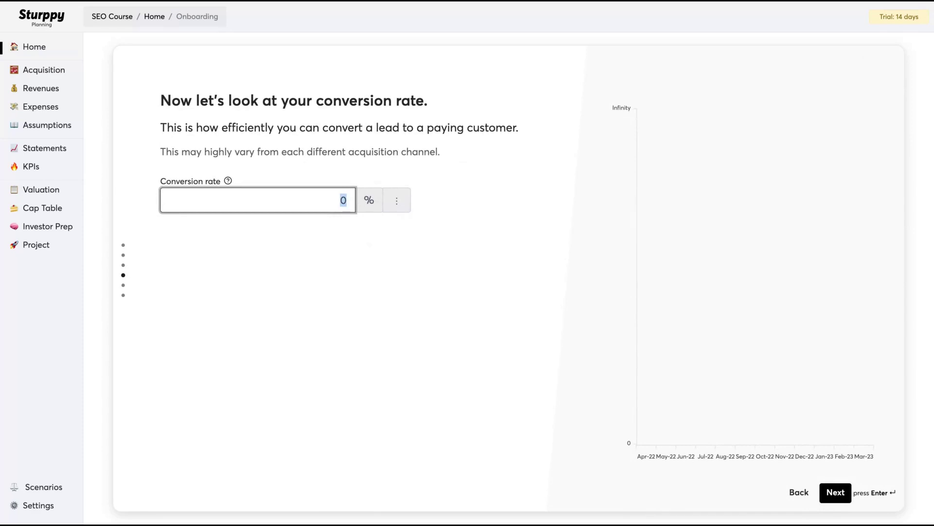
text(5)
click(398, 287)
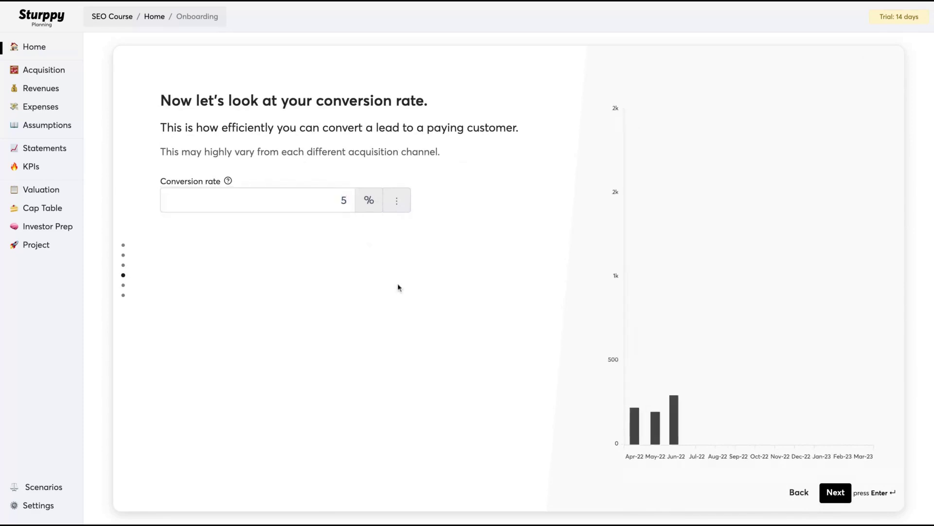
click(395, 206)
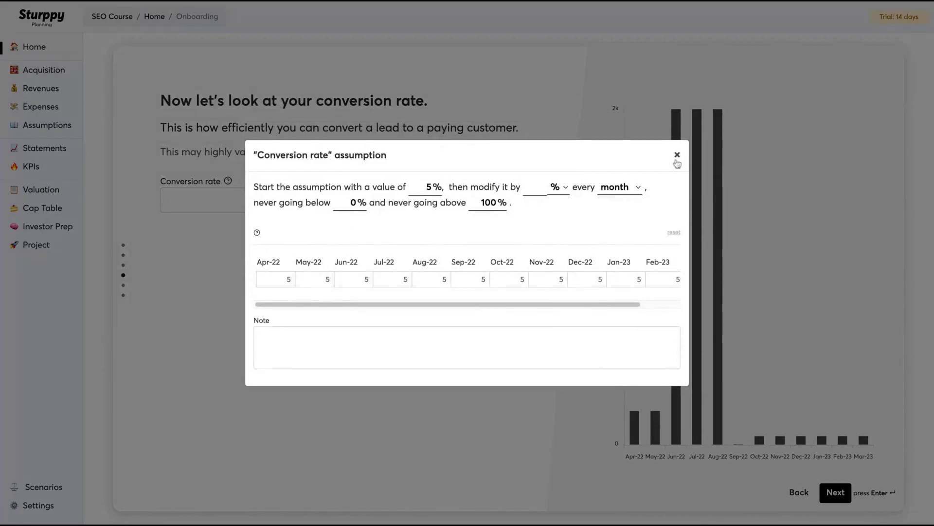
click(677, 156)
click(832, 492)
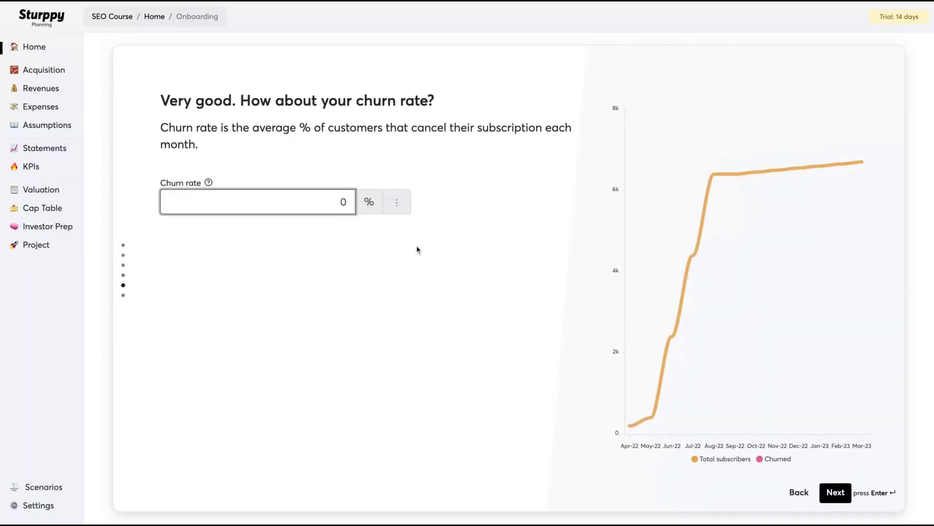
click(838, 492)
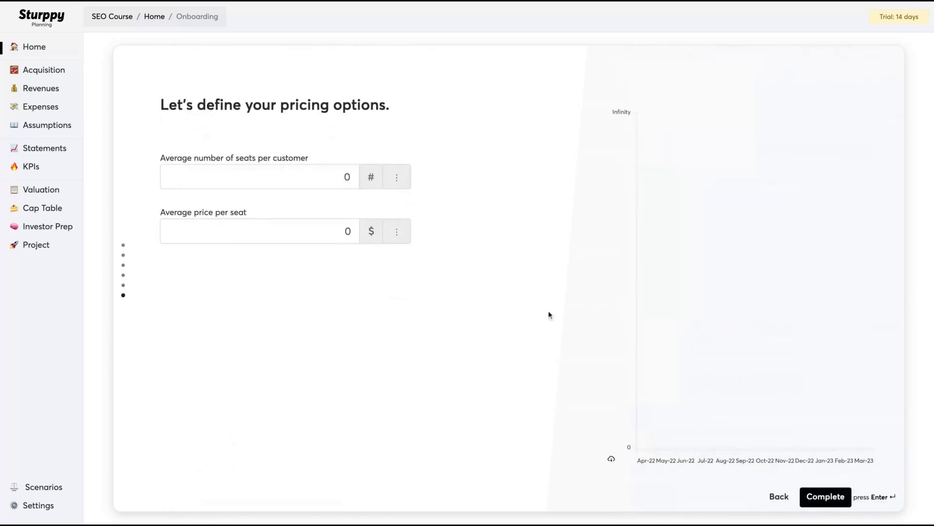
- Price the course at 1 seat per customer and $50 per seat
text(1)
click(358, 228)
text(50)
click(495, 258)
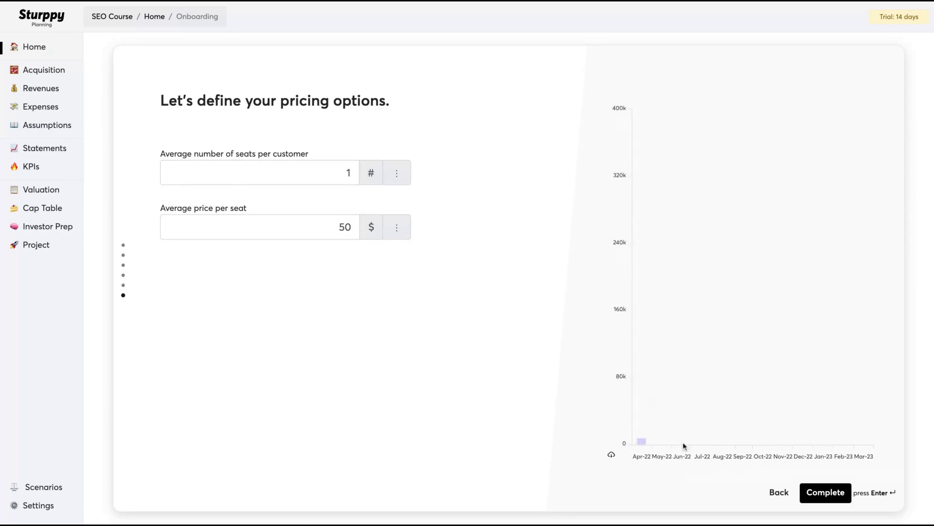
- Finish the revenue stream and accept the default COGS to reach SG&A expenses
click(837, 493)
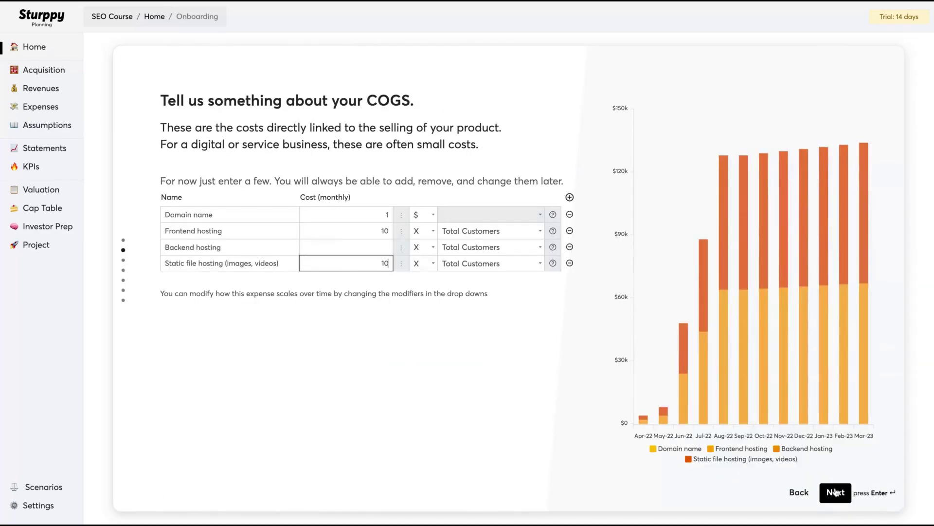
click(835, 492)
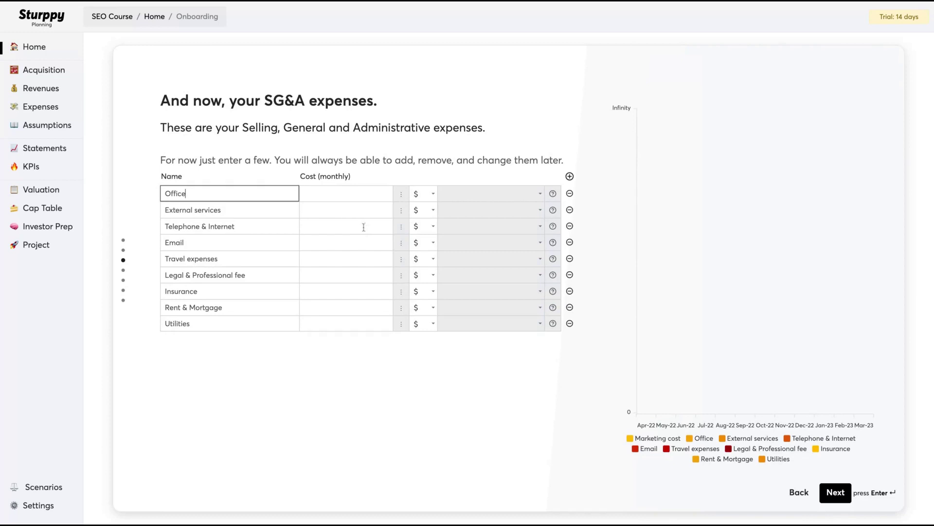
- Enter 1,000 as the Office monthly cost and continue to the team step
key(Tab)
text(1000)
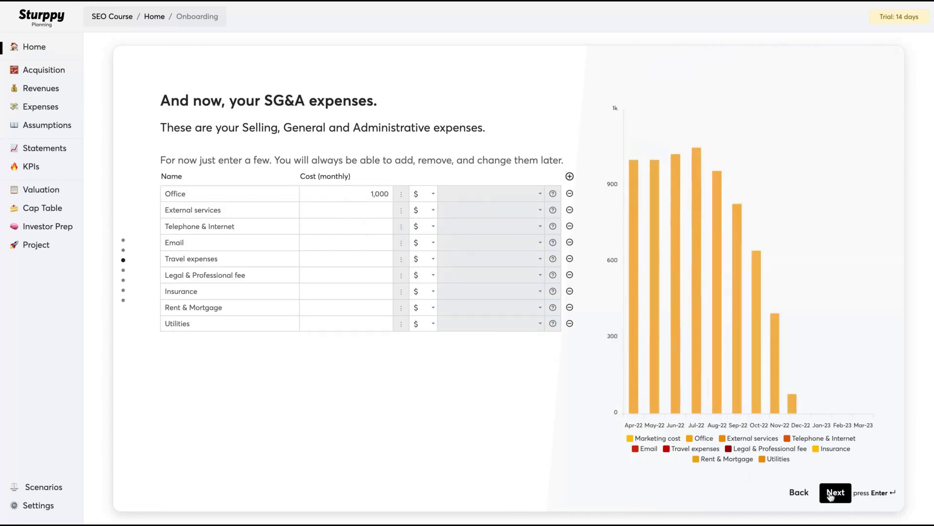
click(830, 495)
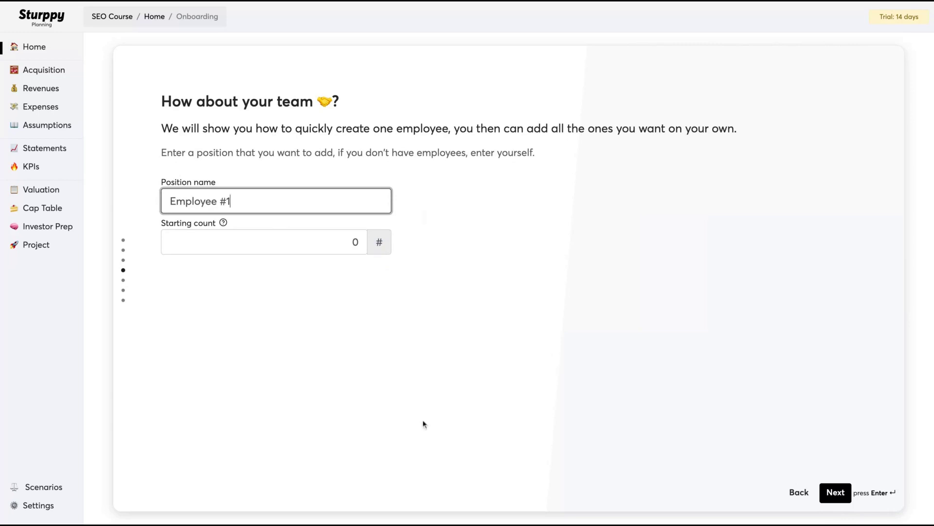
- Keep Employee #1 with a 2,000 monthly salary and no hiring rule, advancing to CAPEX
click(829, 489)
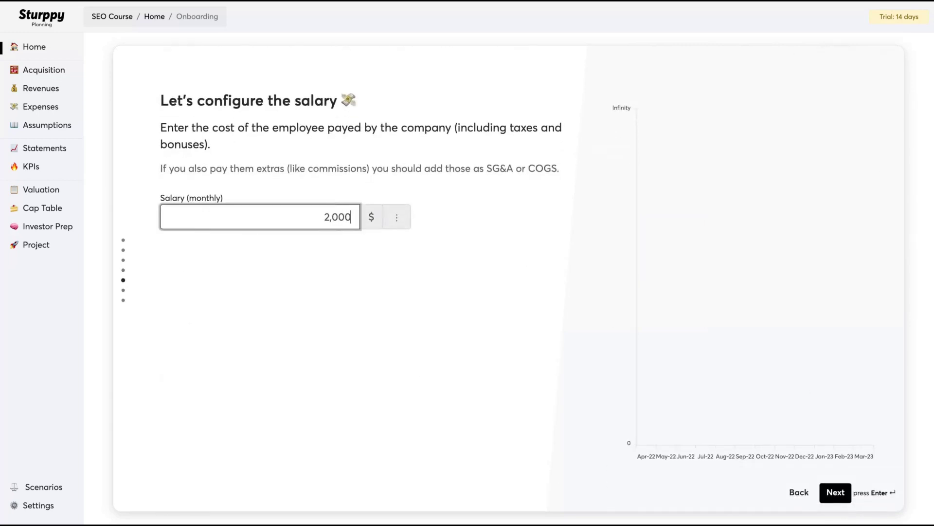
click(826, 490)
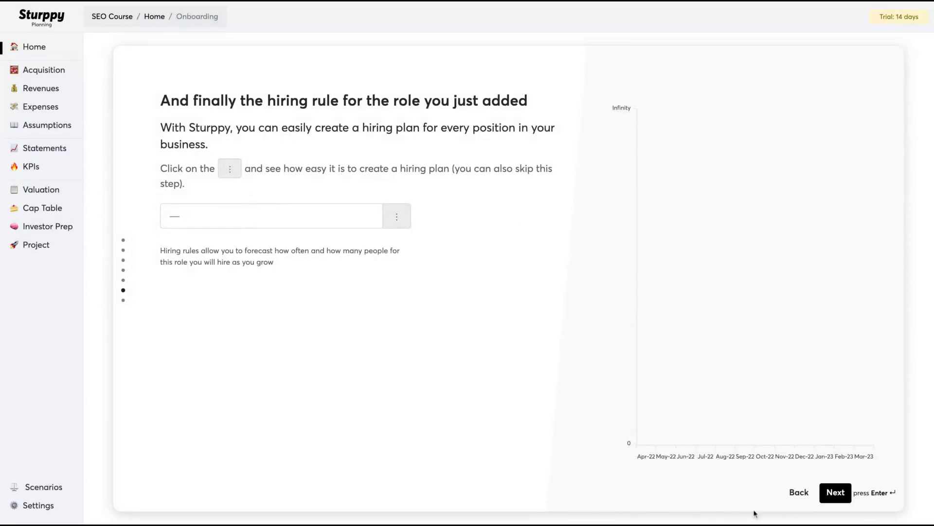
click(835, 493)
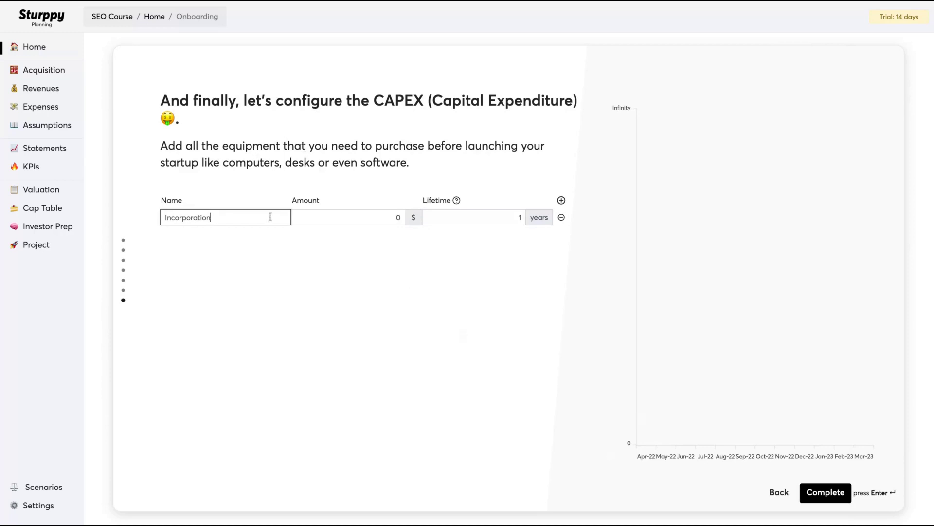
- Rename the Incorporation CAPEX item to Software with amount 100 and complete onboarding
key(shift+Left)
key(shift+Left)
key(shift+Left)
key(shift+Home)
text(Software)
click(374, 214)
text(100)
key(Tab)
key(Return)
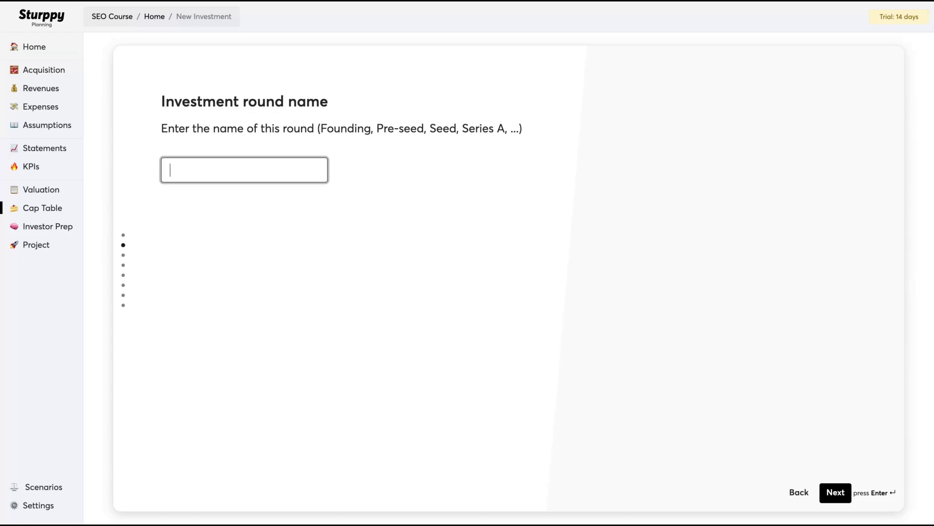
- Create an investment round named 'Founding' of Founding type with default common stock
text(Founding)
key(Return)
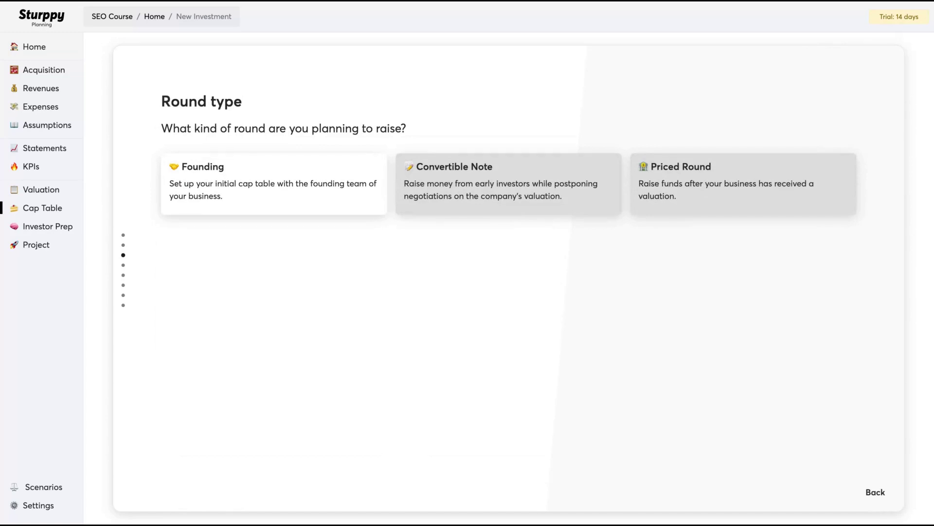
click(235, 177)
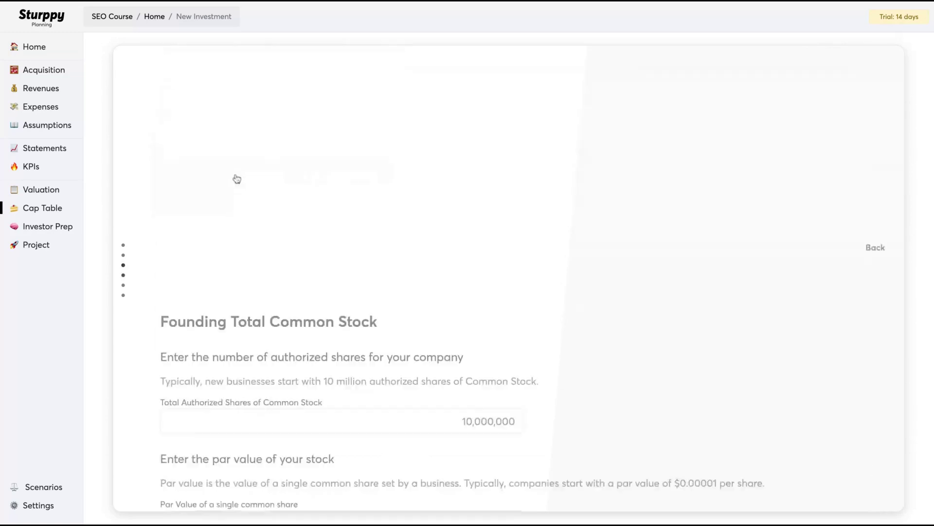
click(833, 491)
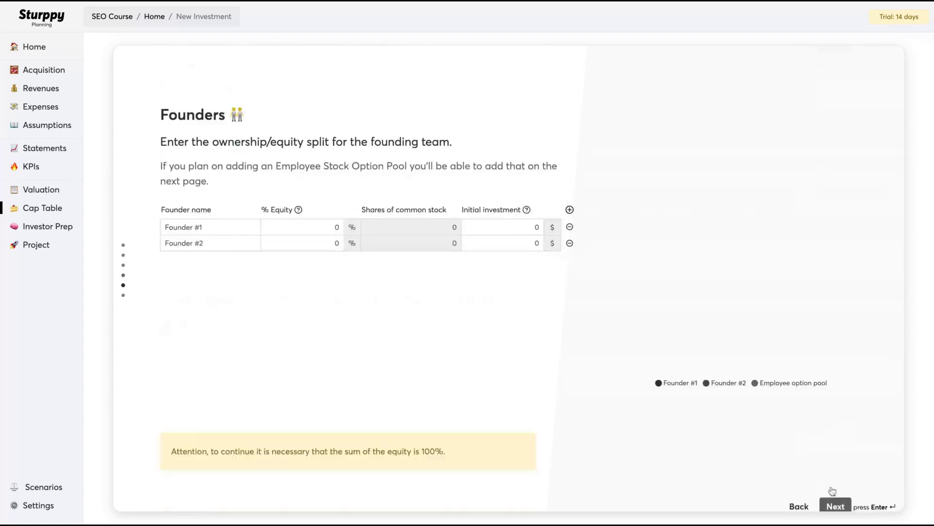
- Give Founder #1 80% and Founder #2 20% equity
click(334, 214)
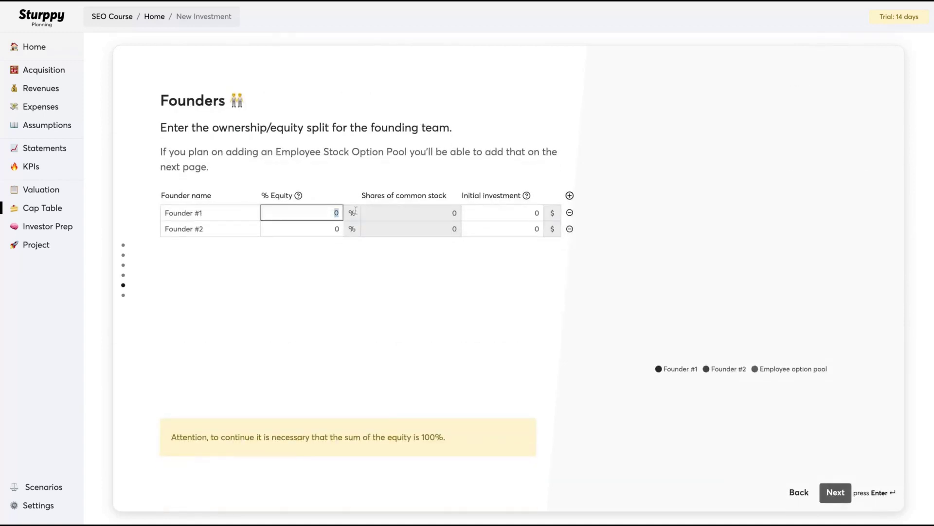
text(80)
click(335, 228)
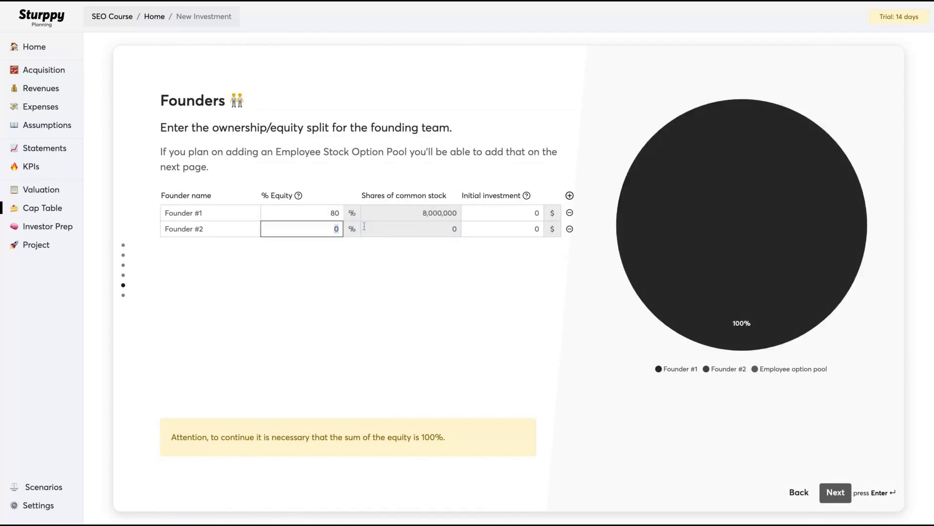
text(20)
key(Return)
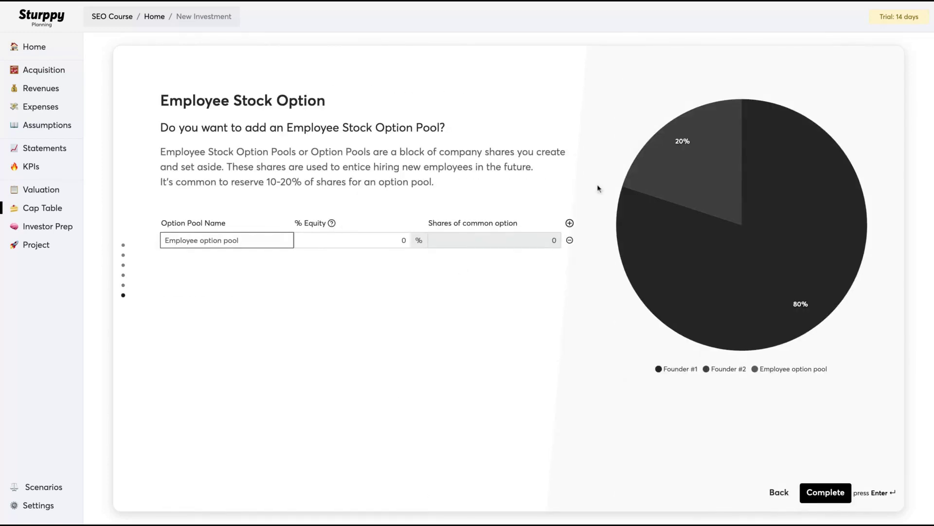
- Finish the funding round, then review the Acquisition, Revenues and Expenses pages
click(823, 492)
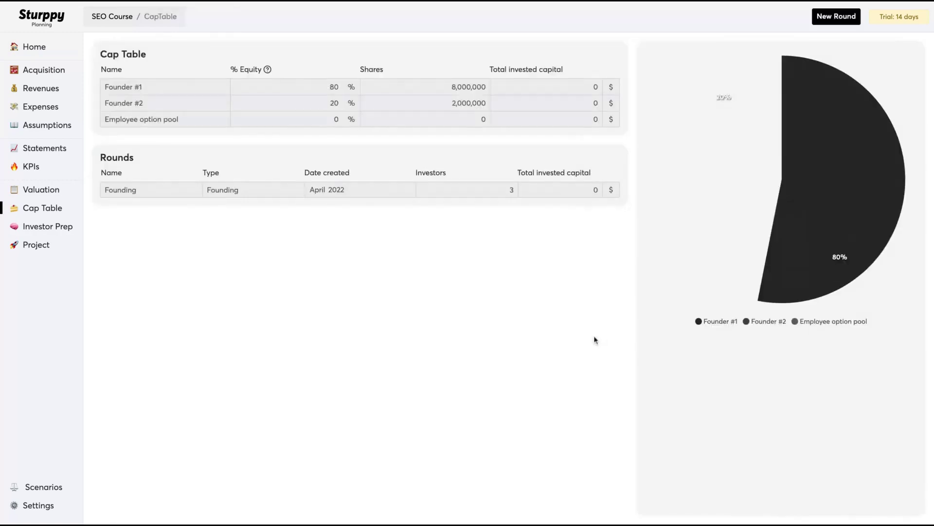
click(44, 70)
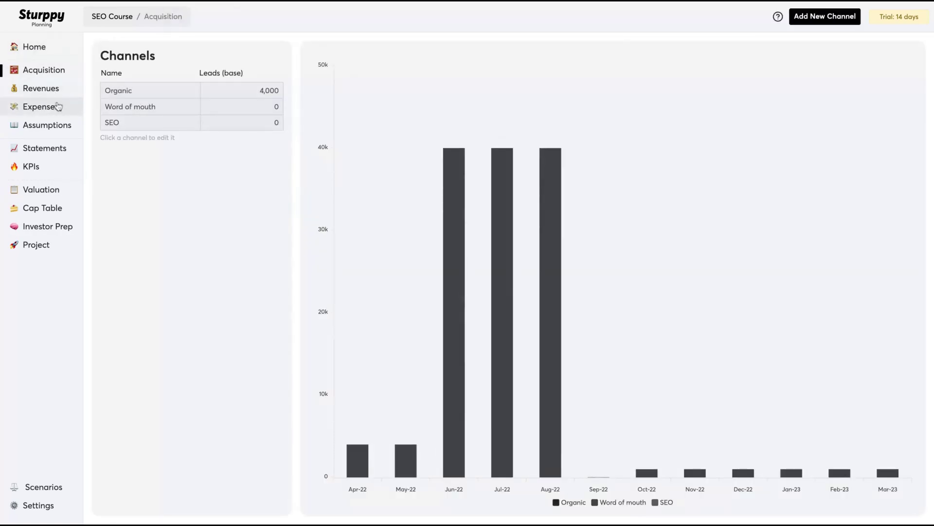
click(56, 87)
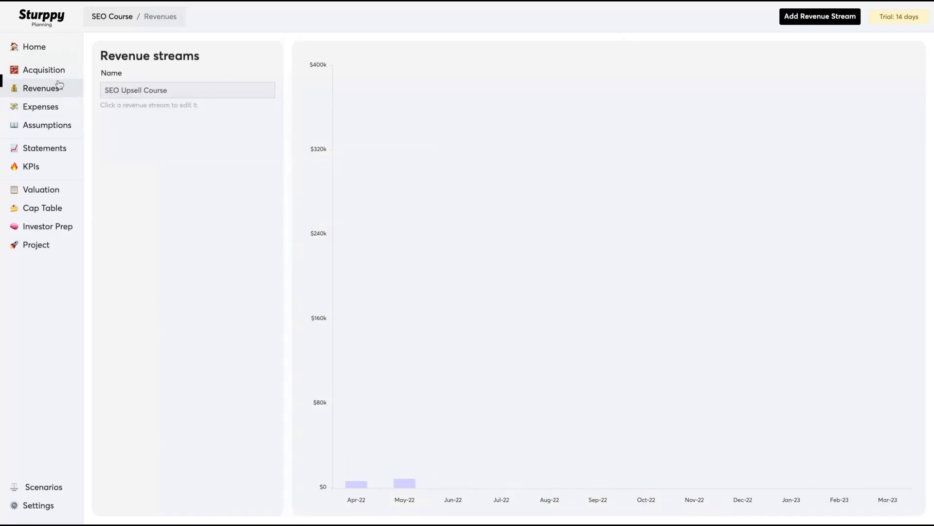
click(49, 111)
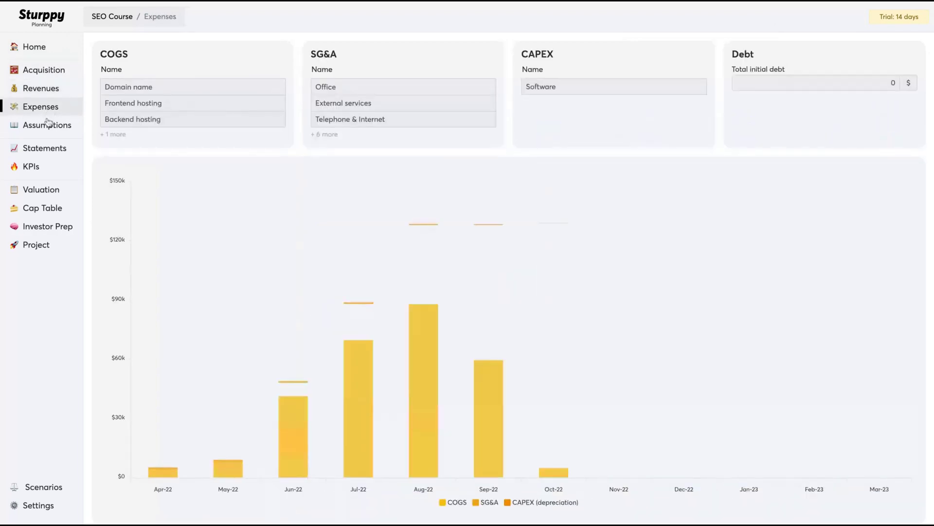
- Review Assumptions, dismissing its intro video, then Statements, ending on the Investor Prep flashcards
click(46, 127)
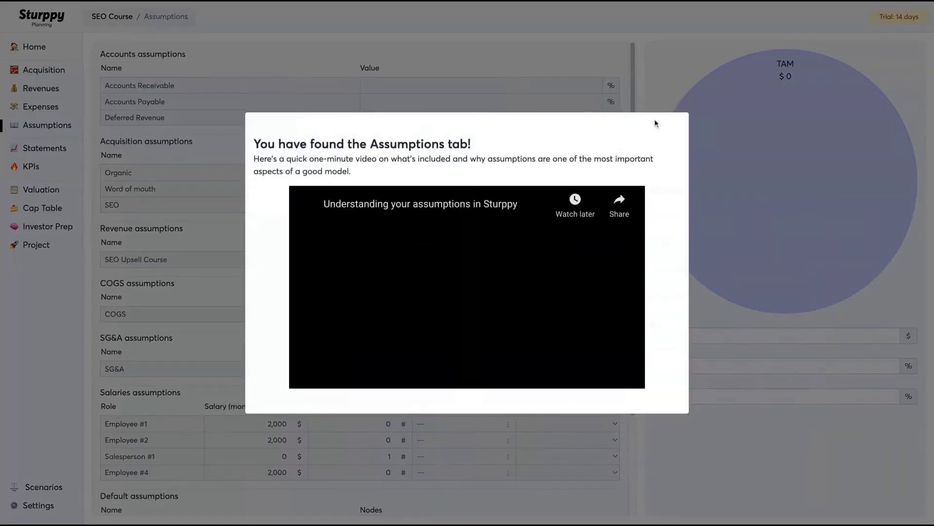
click(698, 146)
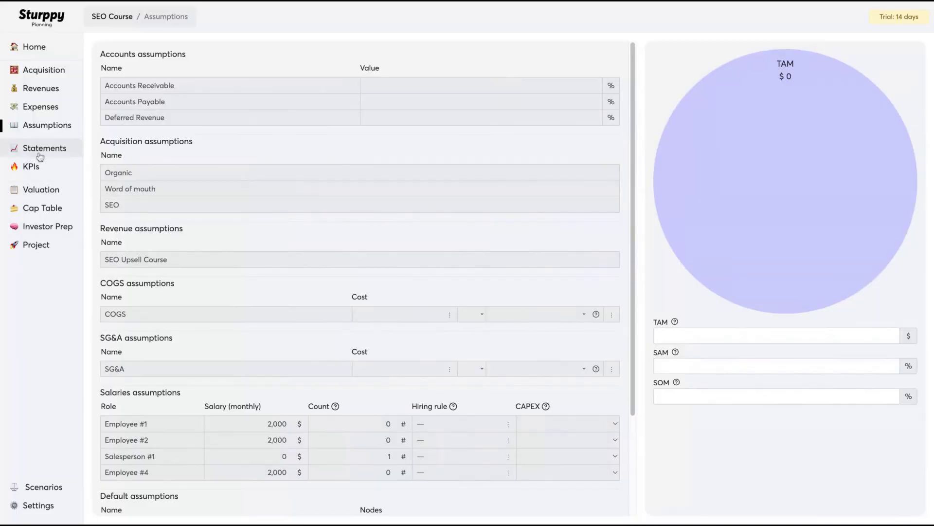
click(39, 148)
click(47, 226)
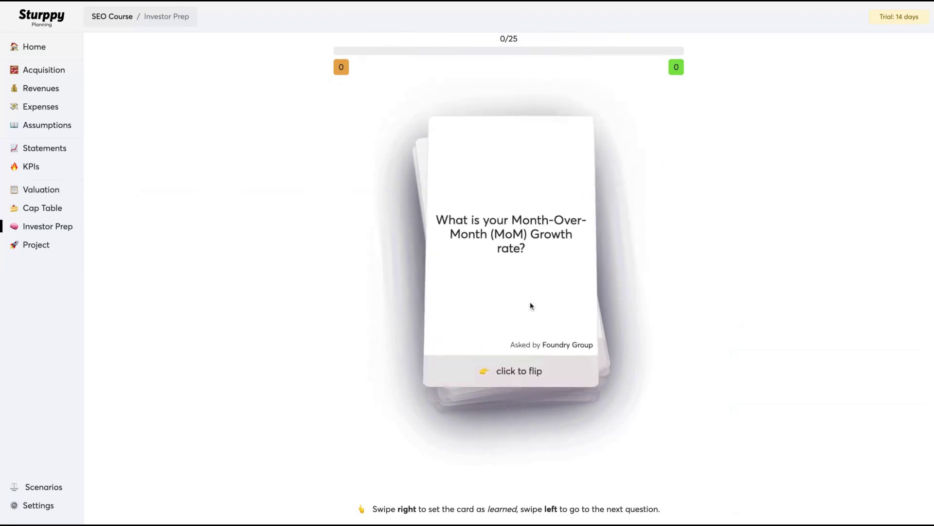
- Flip the Month-Over-Month growth card, pass to the next question and flip it, then return to Project
click(530, 364)
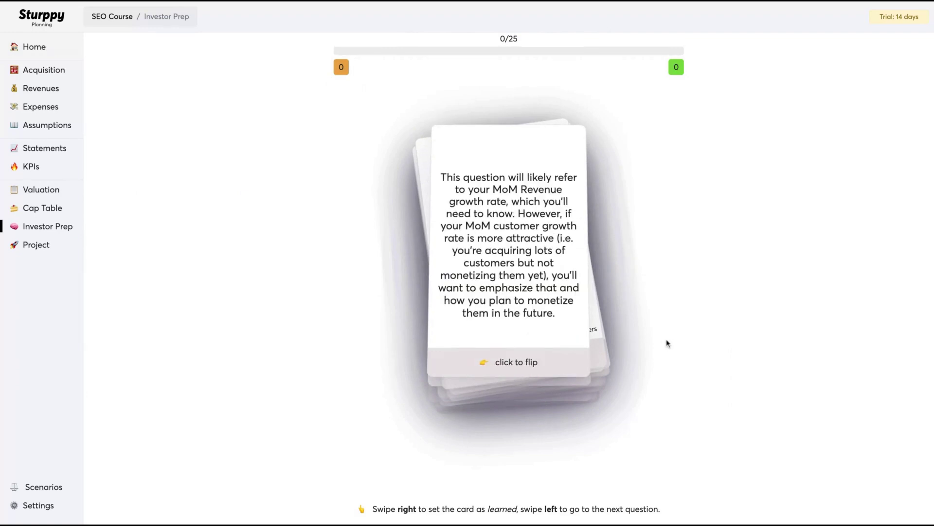
key(Left)
click(513, 370)
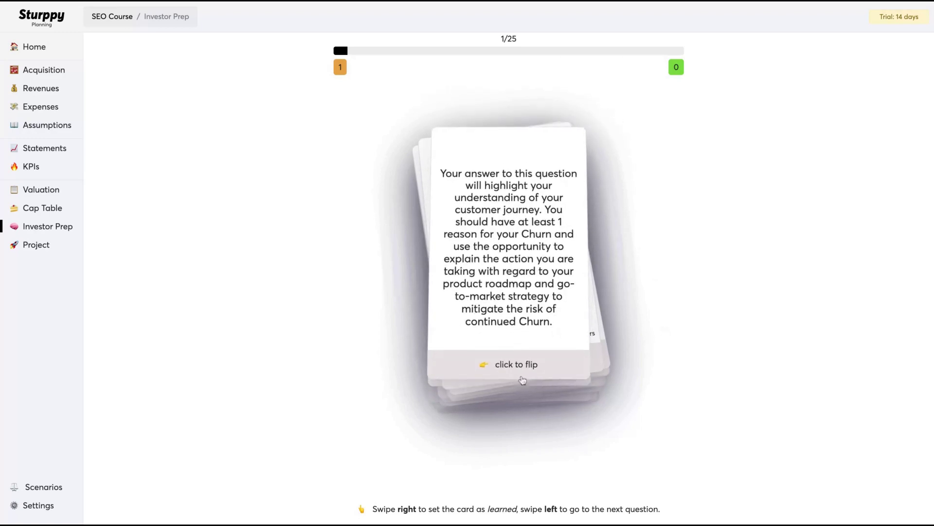
click(522, 380)
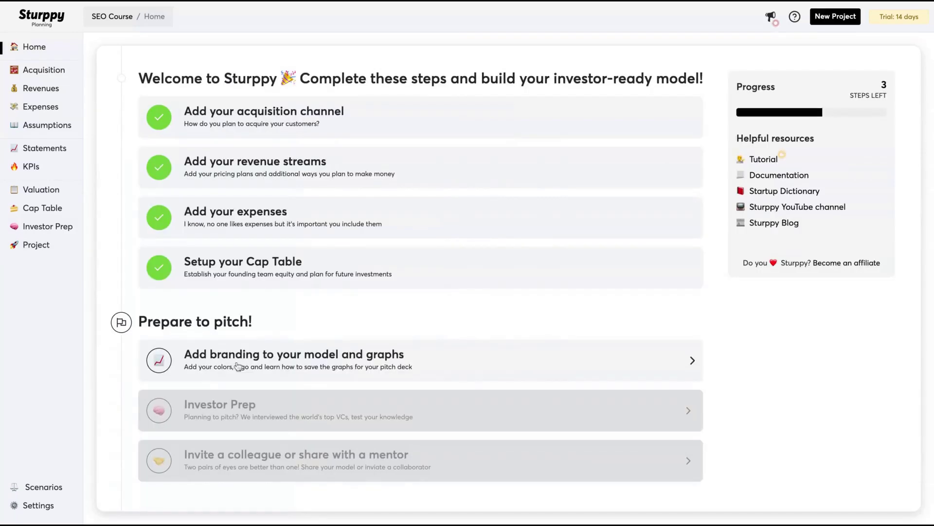
- Visit branding settings and Investor Prep, flip the net dollar retention card, then go to Acquisition via Home
click(238, 366)
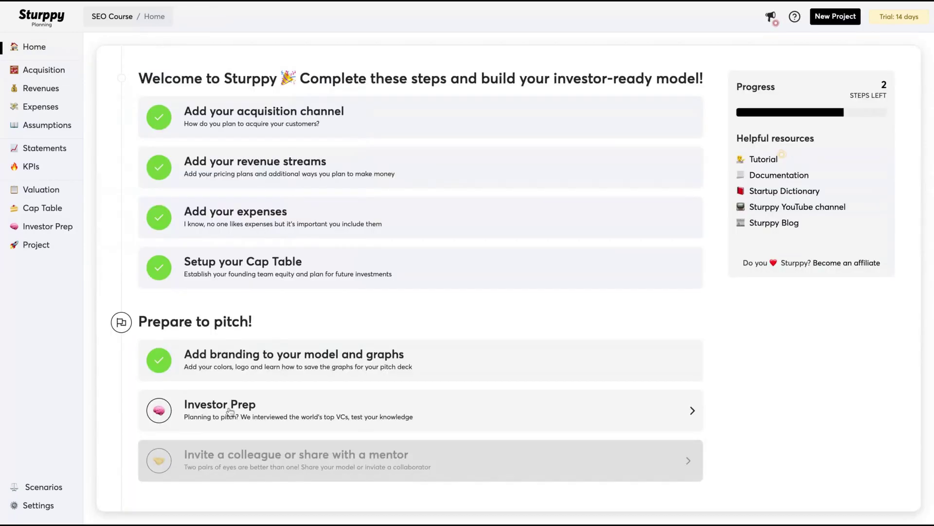
click(230, 412)
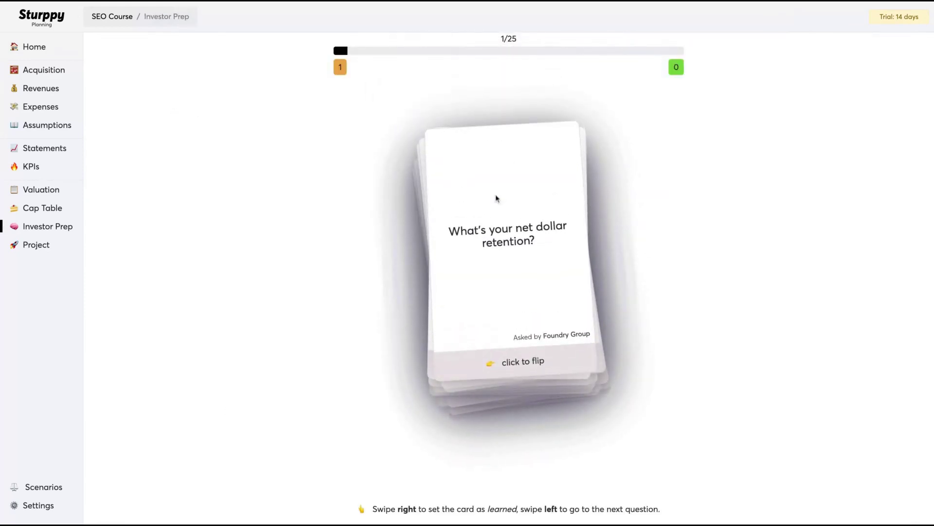
click(497, 364)
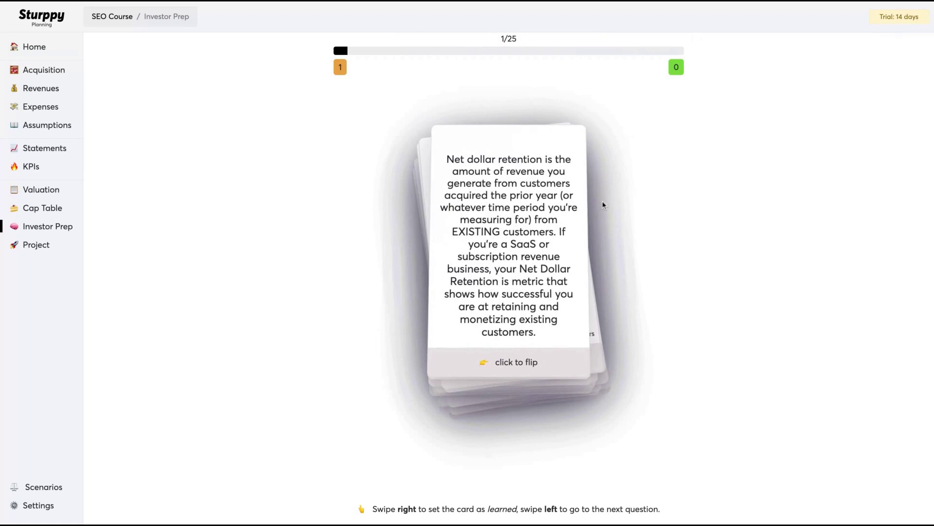
click(39, 50)
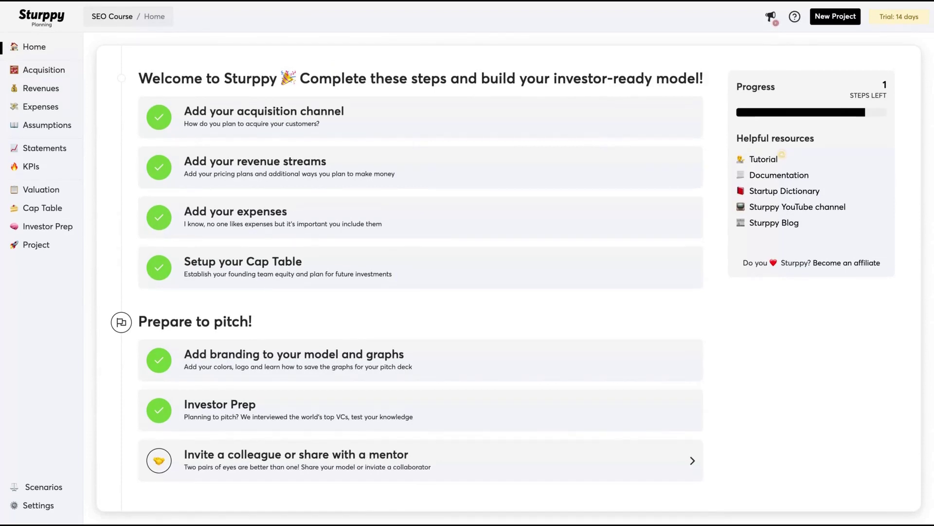
click(36, 72)
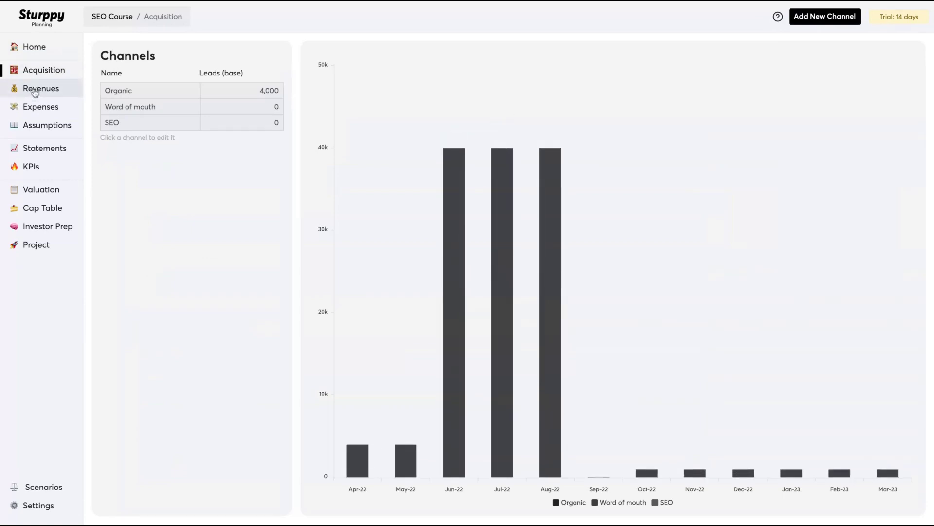
- Show the SEO Upsell Course revenue stream charted monthly from Apr-22 to Mar-23
click(35, 93)
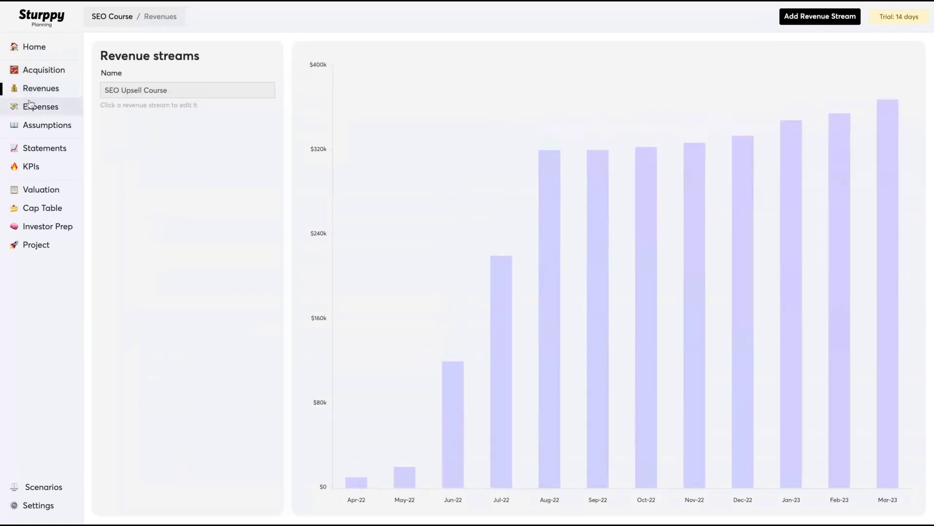